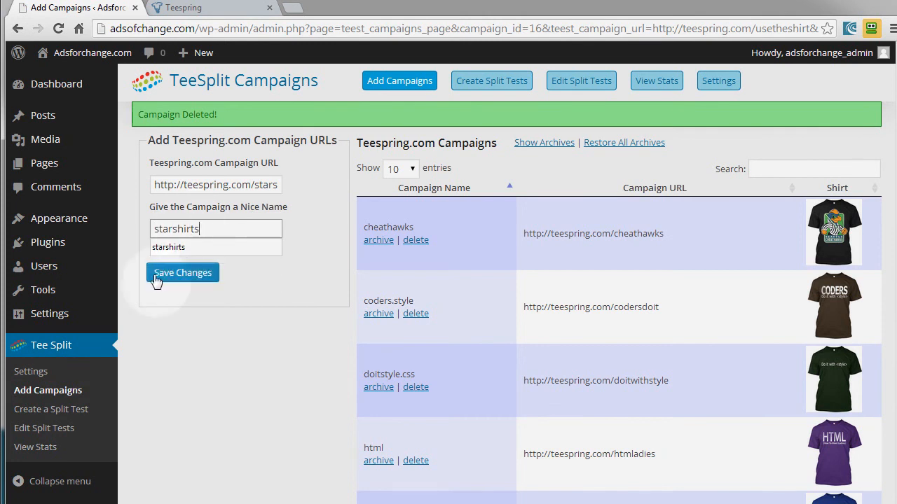
- Save the starshirts campaign and copy the link address of the Use The Shirt Luke campaign from the Teespring dashboard
{"action": "left_click", "coordinate": [156, 277]}
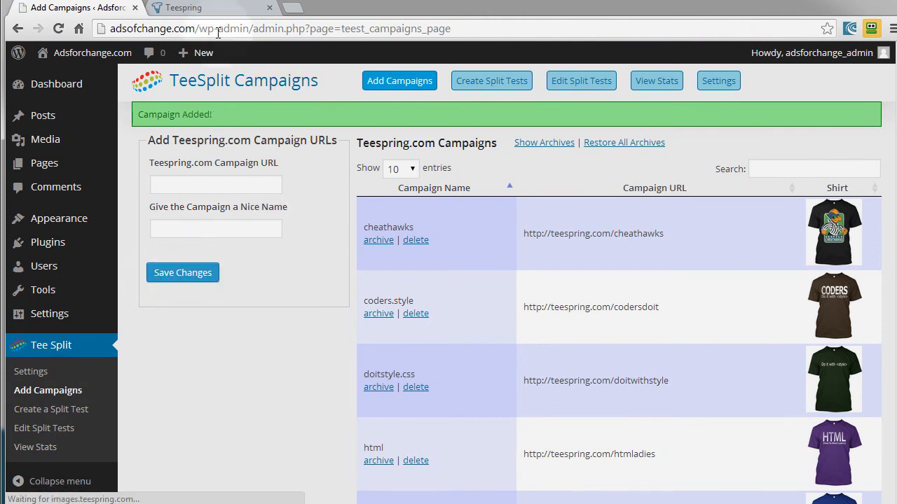
{"action": "left_click", "coordinate": [210, 9]}
{"action": "right_click", "coordinate": [407, 337]}
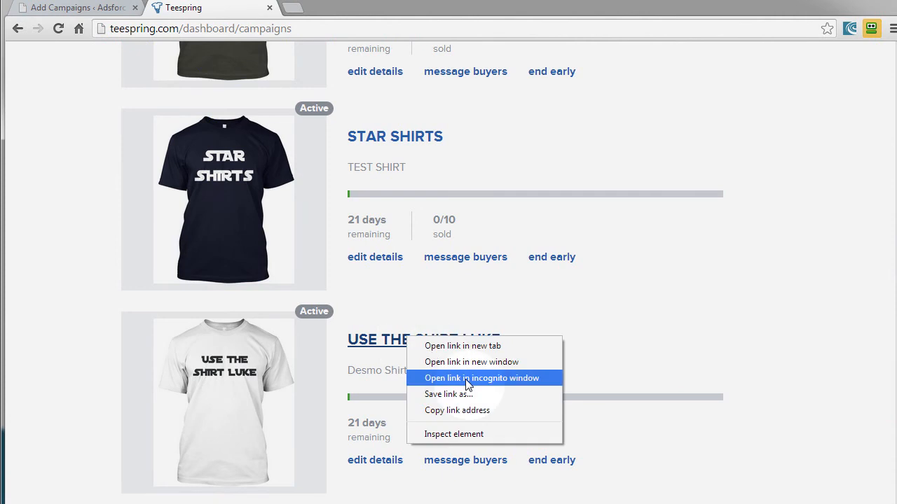
{"action": "left_click", "coordinate": [470, 410]}
- Add the copied Teespring campaign URL to TeeSplit with the nice name shirtluke and save it
{"action": "left_click", "coordinate": [88, 9]}
{"action": "left_click", "coordinate": [174, 186]}
{"action": "left_click", "coordinate": [177, 187]}
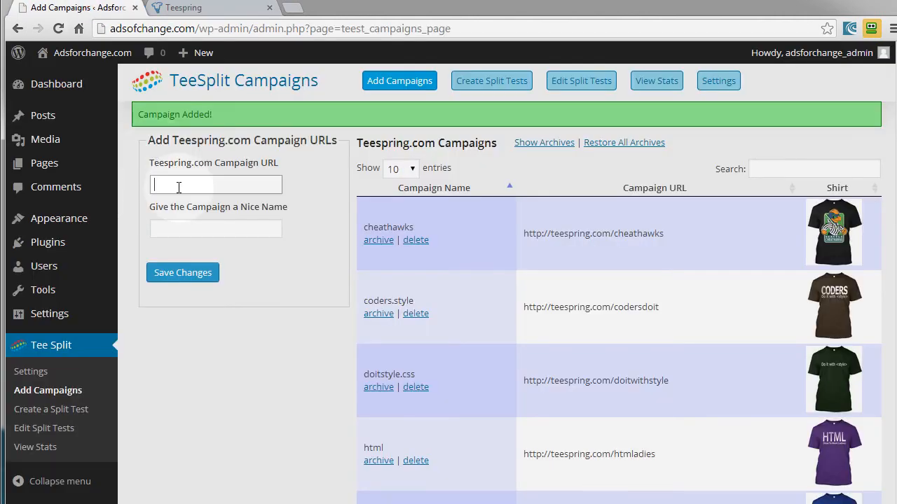
{"action": "key", "text": "ctrl+v"}
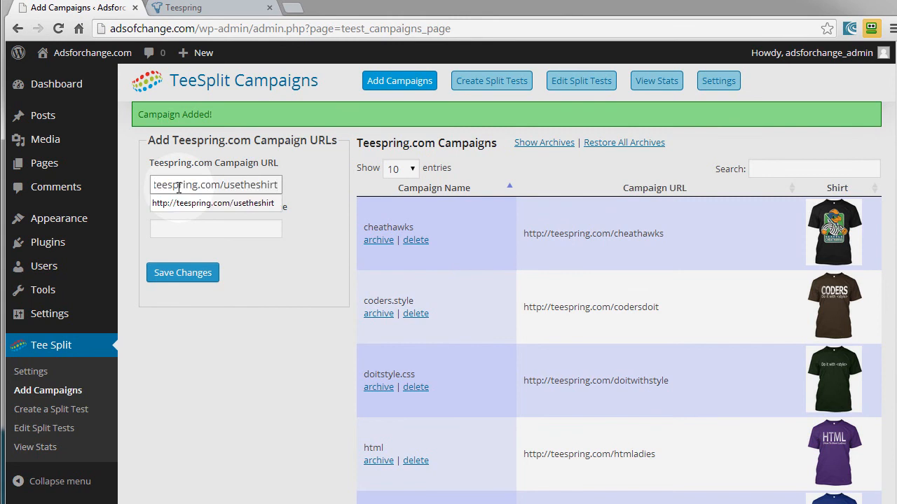
{"action": "left_click", "coordinate": [196, 234]}
{"action": "type", "text": "shirtluke"}
{"action": "left_click", "coordinate": [159, 273]}
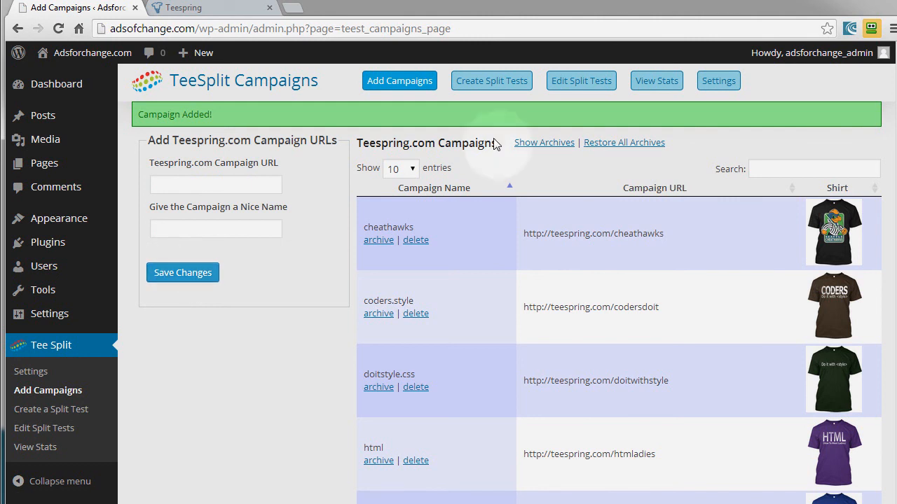
- Start a new split test with the name and permalink starshirts, excluding the WordPress header
{"action": "left_click", "coordinate": [478, 82]}
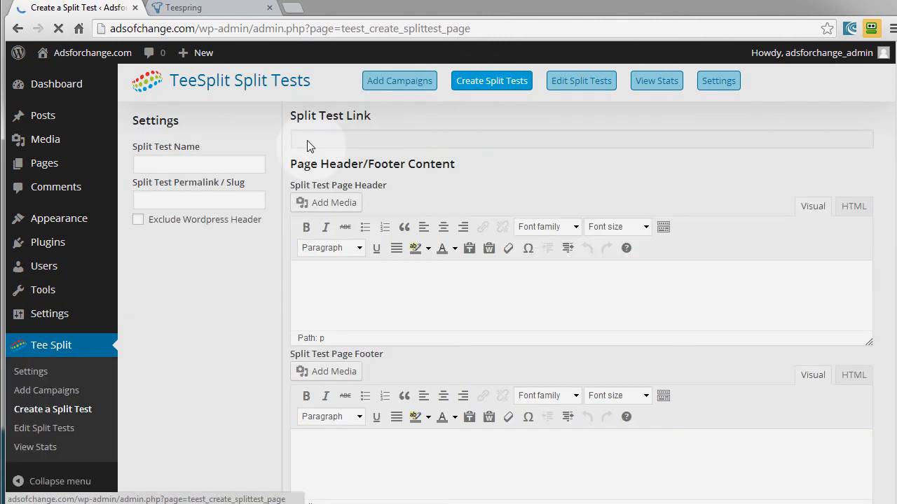
{"action": "left_click", "coordinate": [193, 165]}
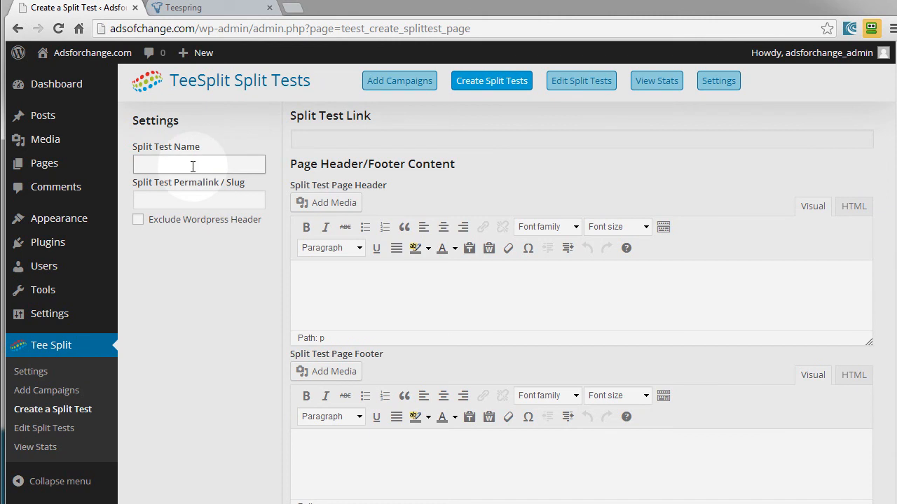
{"action": "type", "text": "starshirts"}
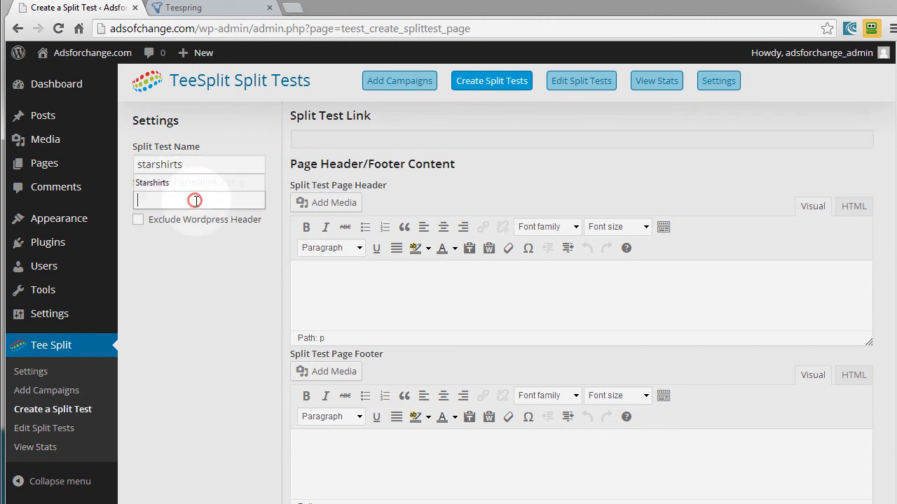
{"action": "left_click", "coordinate": [197, 201]}
{"action": "type", "text": "starshirts"}
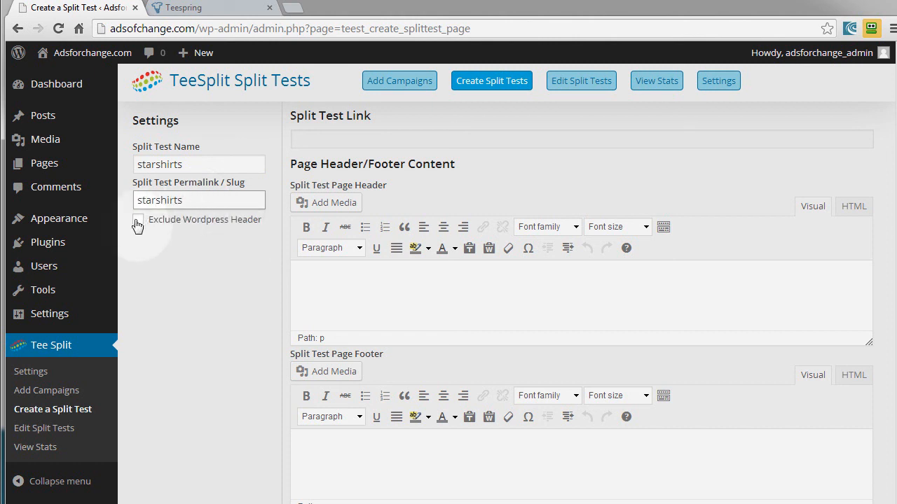
- Insert the "First: Select Your Design" image from the media library into the split test page header
{"action": "left_click", "coordinate": [337, 203]}
{"action": "left_click", "coordinate": [217, 205]}
{"action": "left_click", "coordinate": [789, 457]}
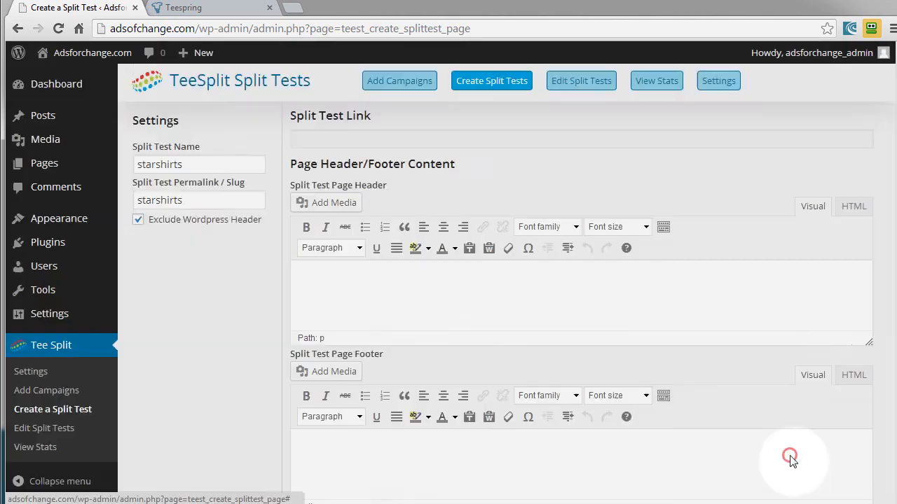
- Enter "*** Limited Edition Shirts, Not available in stores ***" as the split test page footer
{"action": "scroll", "coordinate": [467, 327], "scroll_direction": "down", "scroll_amount": 3}
{"action": "left_click", "coordinate": [402, 273]}
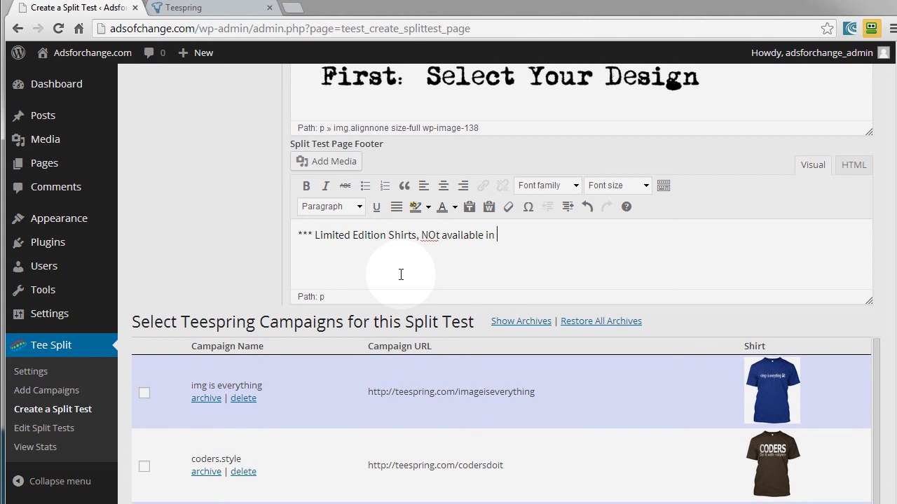
{"action": "type", "text": "stores"}
{"action": "left_click", "coordinate": [435, 236]}
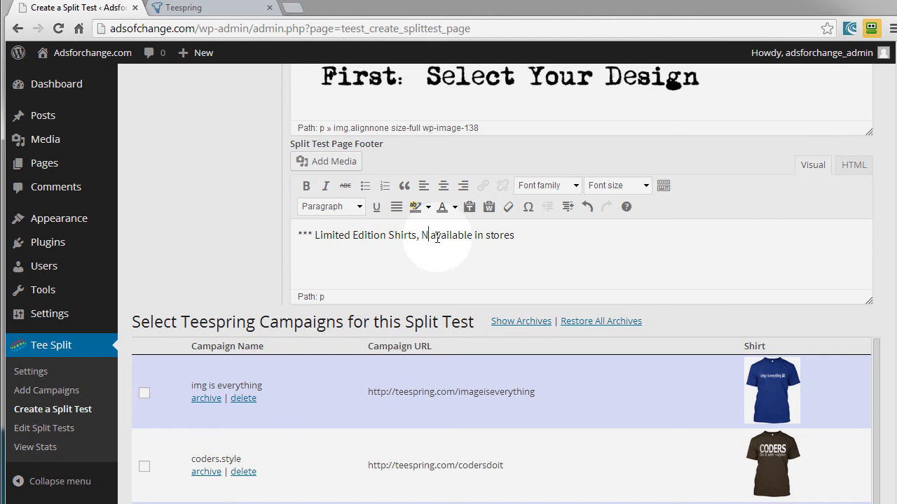
{"action": "left_click", "coordinate": [534, 236]}
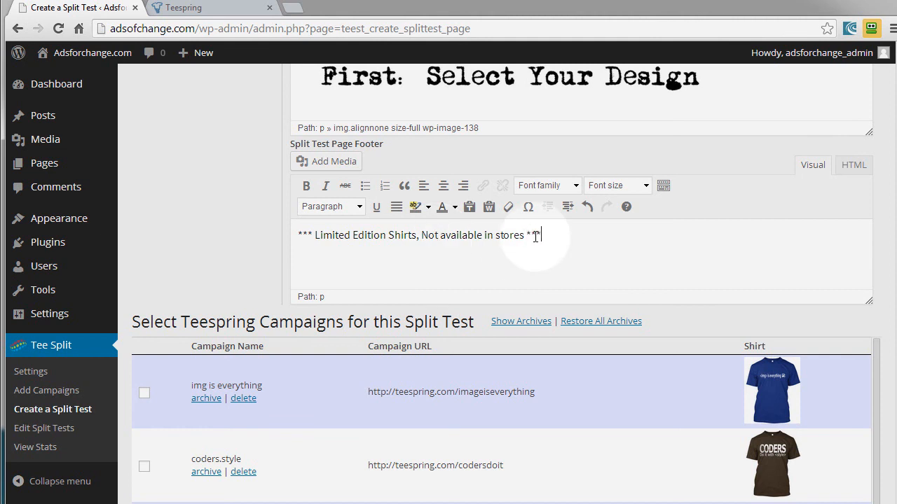
- Save the split test with the starshirts and shirtluke campaigns selected, and preview its page before returning to the editor
{"action": "scroll", "coordinate": [231, 306], "scroll_direction": "down", "scroll_amount": 4}
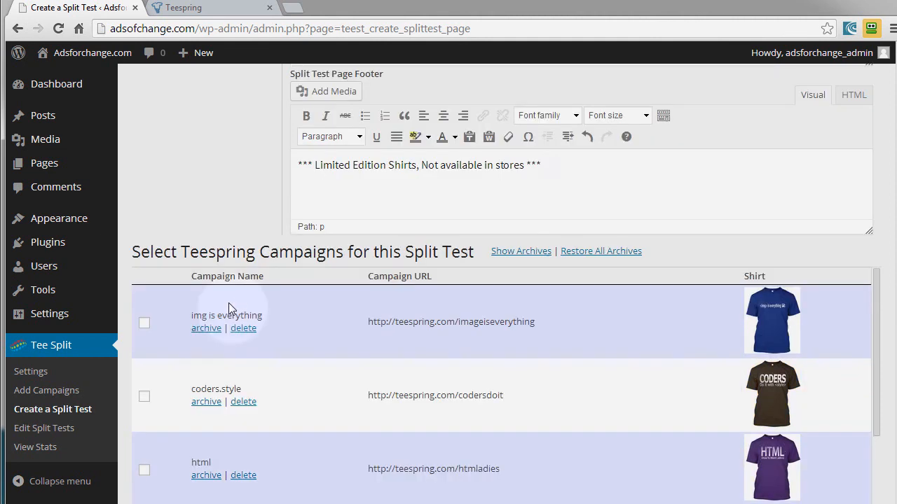
{"action": "scroll", "coordinate": [410, 391], "scroll_direction": "down", "scroll_amount": 8}
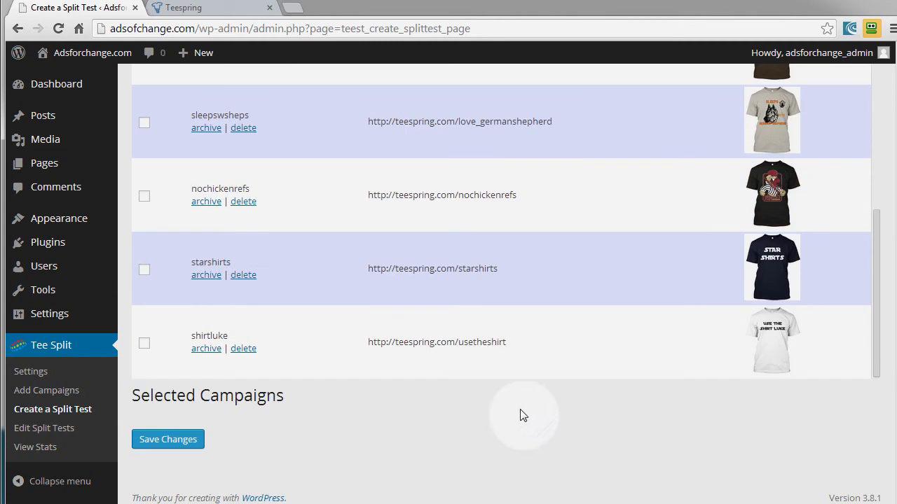
{"action": "left_click", "coordinate": [145, 343]}
{"action": "left_click", "coordinate": [178, 441]}
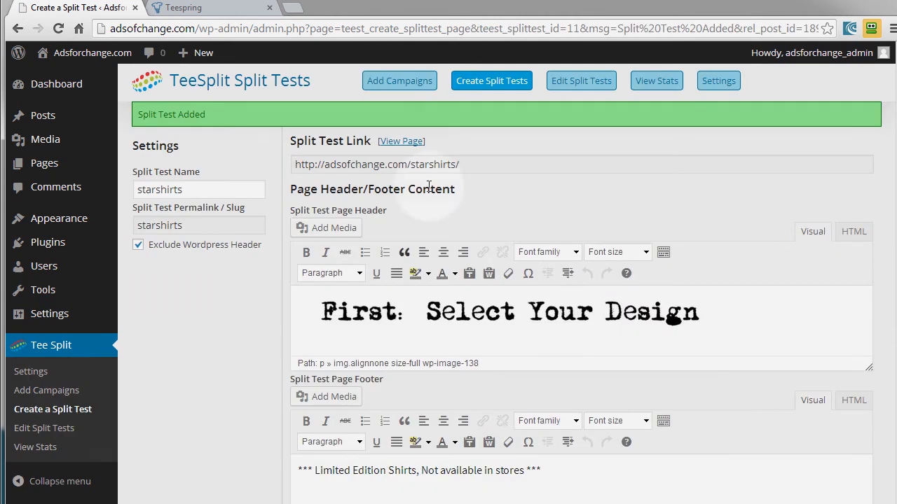
{"action": "left_click", "coordinate": [403, 141]}
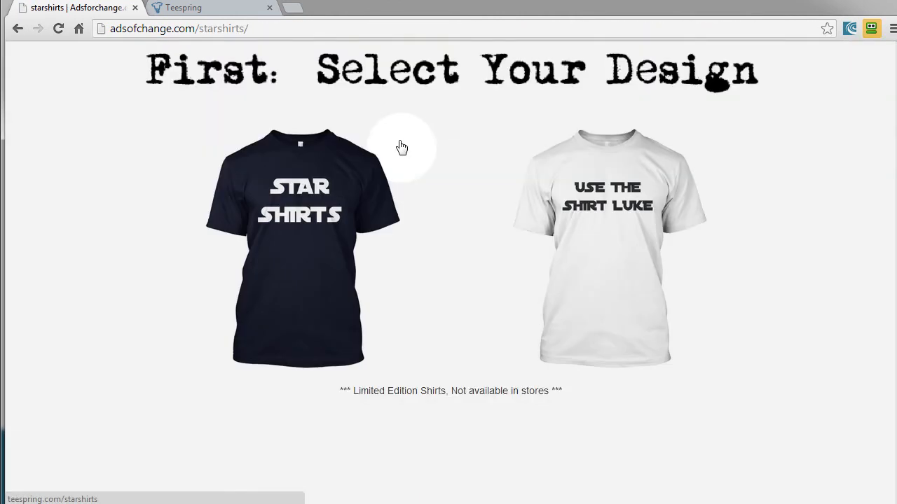
{"action": "left_click", "coordinate": [18, 28]}
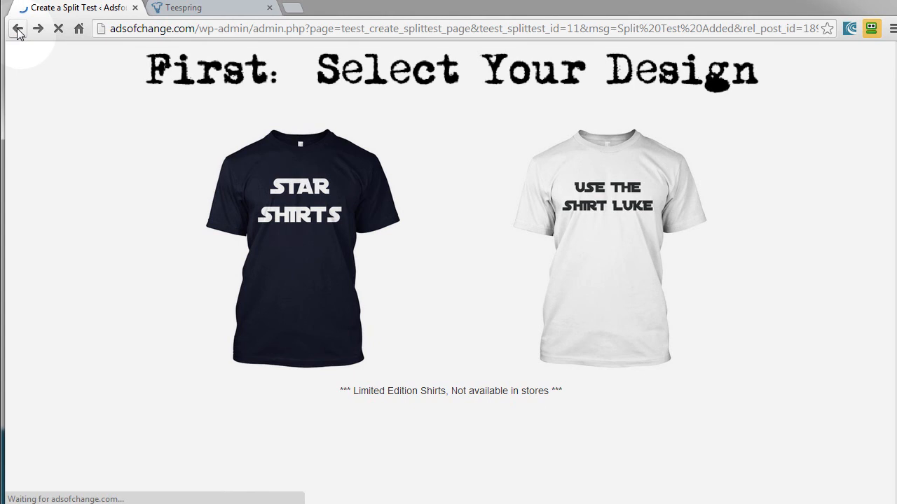
- Give the selected starshirts campaign the description "Star Shirts" and the Select This Shirt image as its button
{"action": "scroll", "coordinate": [276, 333], "scroll_direction": "down", "scroll_amount": 15}
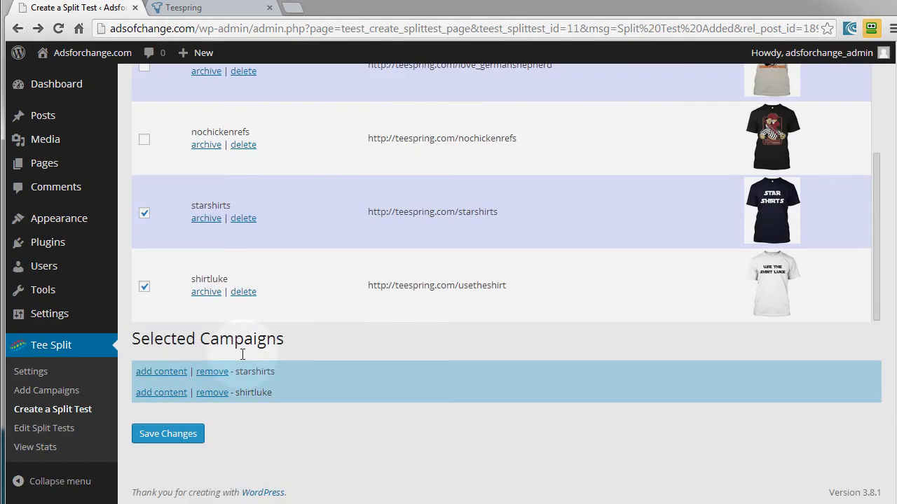
{"action": "left_click", "coordinate": [180, 372]}
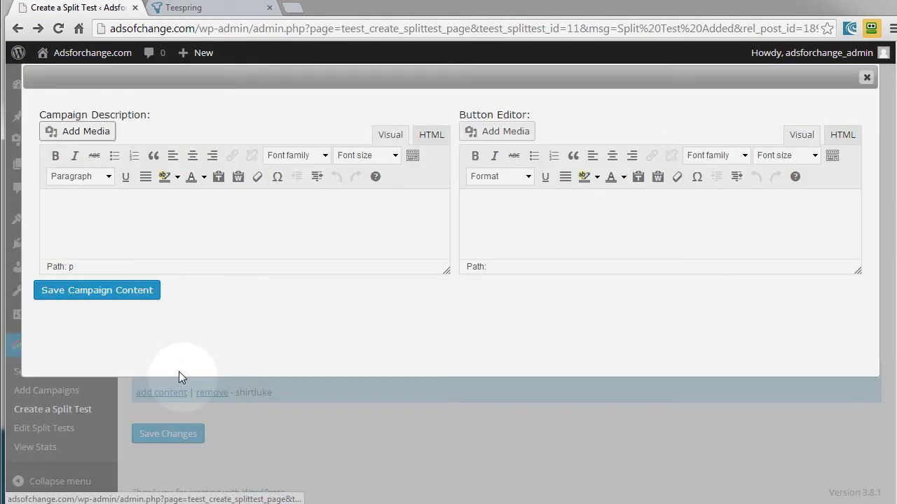
{"action": "left_click", "coordinate": [101, 219]}
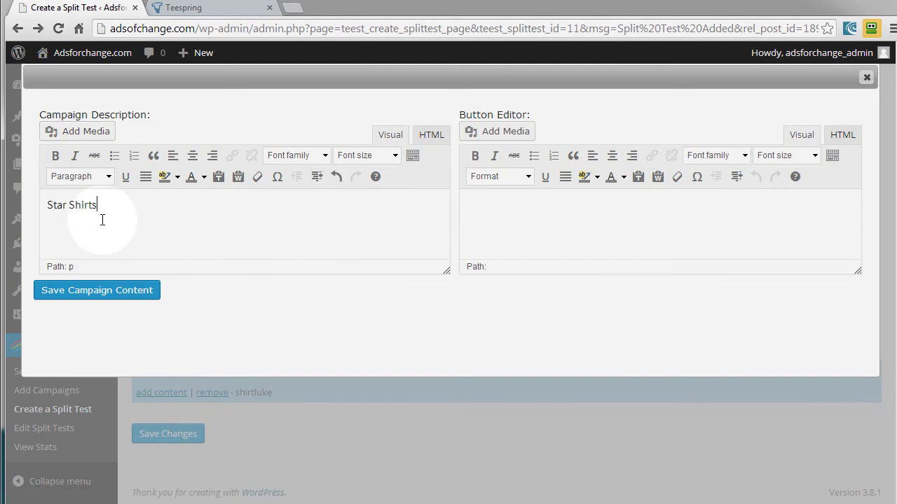
{"action": "left_click", "coordinate": [495, 140]}
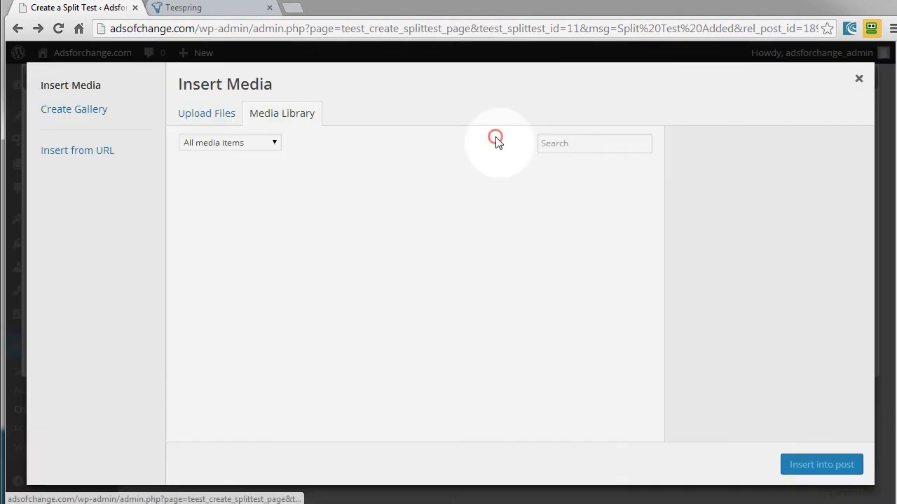
{"action": "left_click", "coordinate": [394, 202]}
{"action": "left_click", "coordinate": [809, 466]}
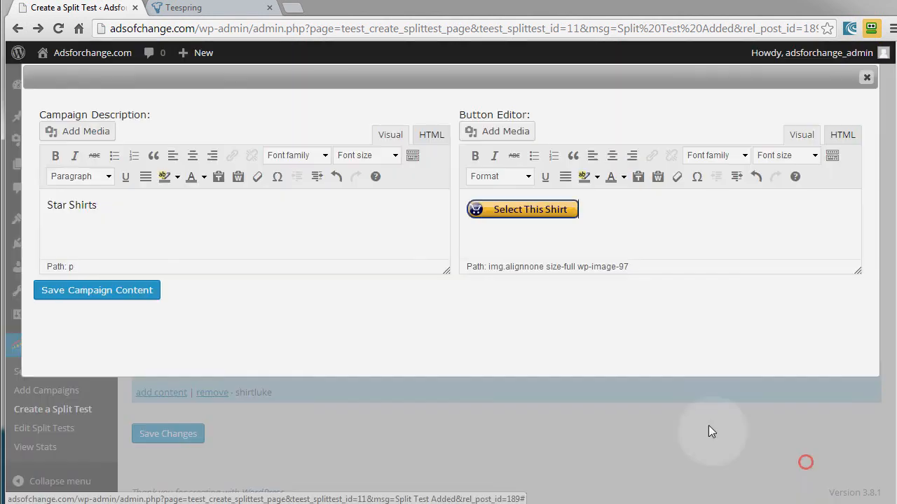
- Format the "Star Shirts" description as bold, italic Impact text and save the campaign content
{"action": "left_click_drag", "start_coordinate": [120, 205], "coordinate": [31, 210]}
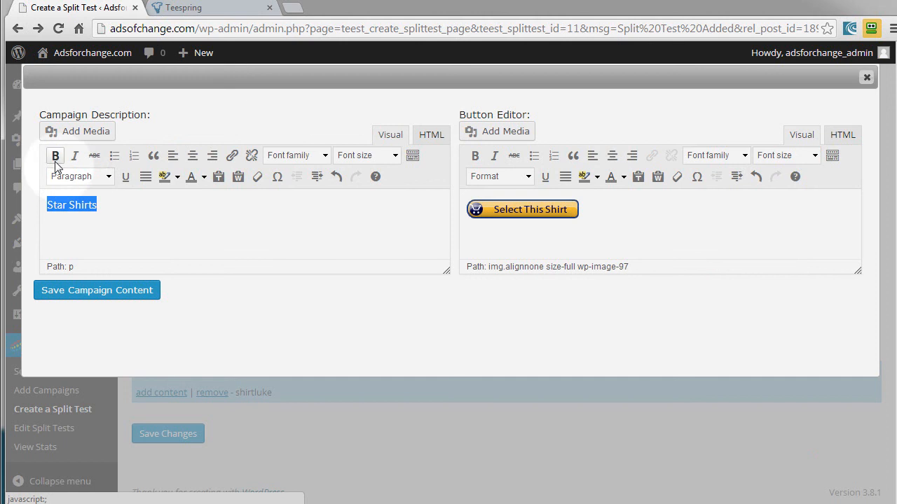
{"action": "left_click", "coordinate": [56, 155]}
{"action": "left_click", "coordinate": [73, 156]}
{"action": "left_click", "coordinate": [325, 155]}
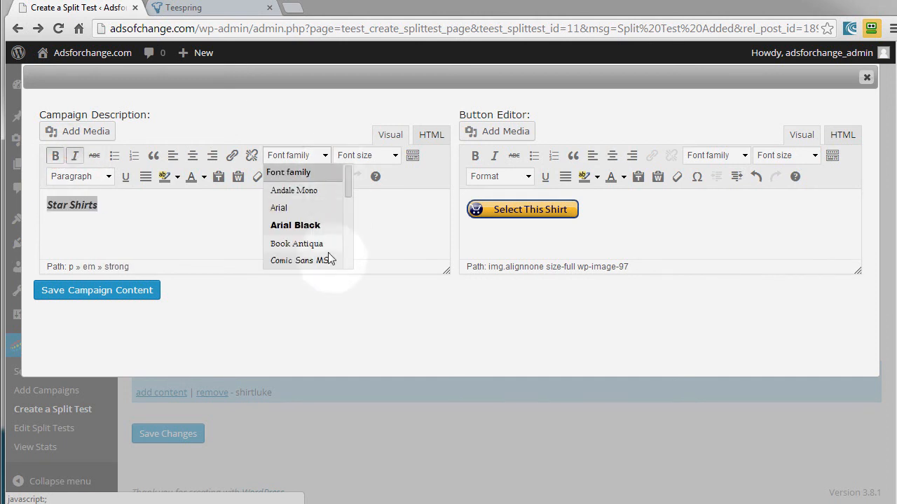
{"action": "left_click_drag", "start_coordinate": [345, 185], "coordinate": [345, 225]}
{"action": "left_click", "coordinate": [283, 194]}
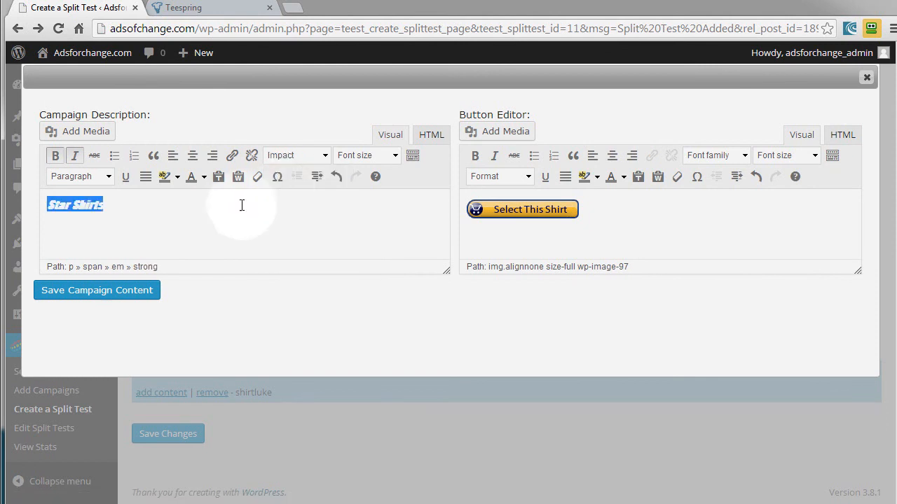
{"action": "left_click", "coordinate": [121, 293]}
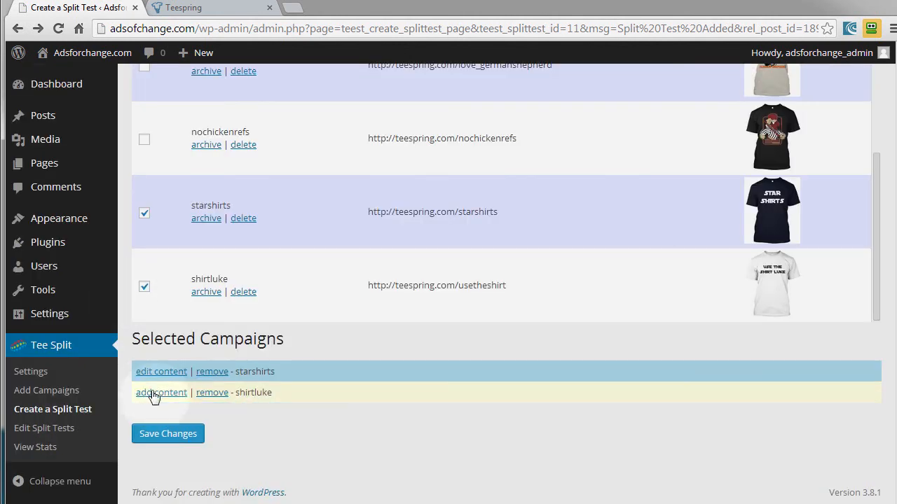
- Add the description "Use the Shirt Luke" to the selected shirtluke campaign in bold, italic Impact text
{"action": "left_click", "coordinate": [152, 392]}
{"action": "left_click", "coordinate": [96, 207]}
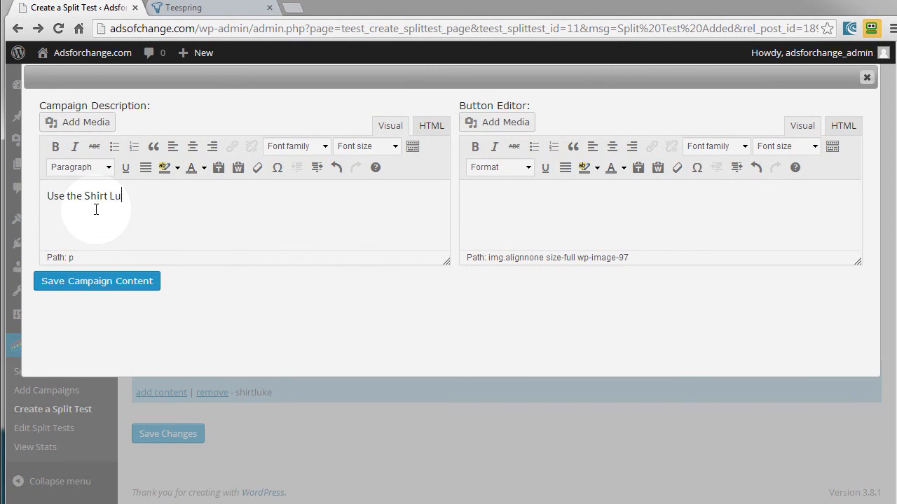
{"action": "left_click_drag", "start_coordinate": [133, 197], "coordinate": [46, 196]}
{"action": "left_click", "coordinate": [54, 147]}
{"action": "left_click", "coordinate": [74, 148]}
{"action": "left_click", "coordinate": [325, 147]}
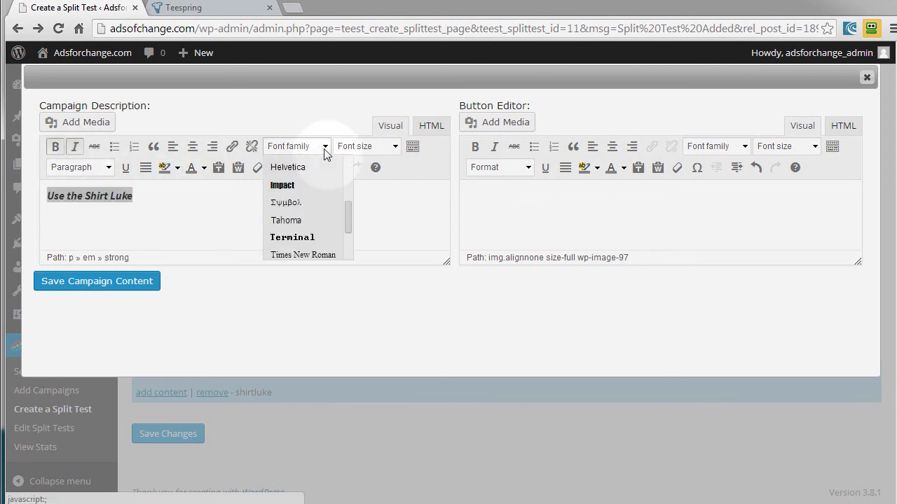
{"action": "left_click", "coordinate": [287, 185]}
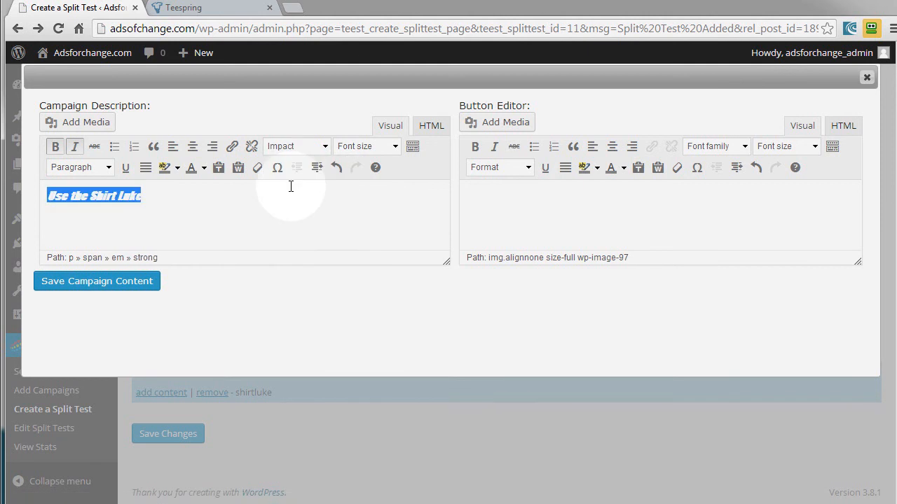
- Insert the Select This Shirt image as the shirtluke campaign's button and save the campaign content
{"action": "left_click", "coordinate": [495, 126]}
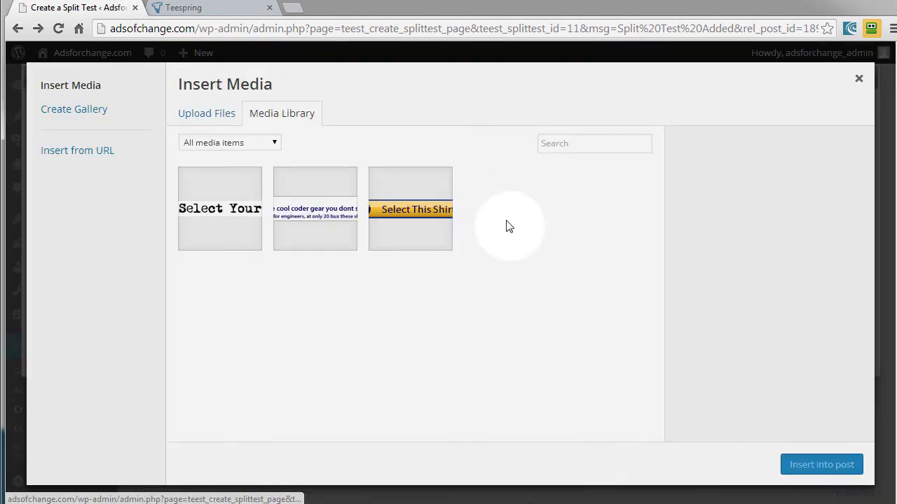
{"action": "left_click", "coordinate": [428, 214]}
{"action": "left_click", "coordinate": [806, 465]}
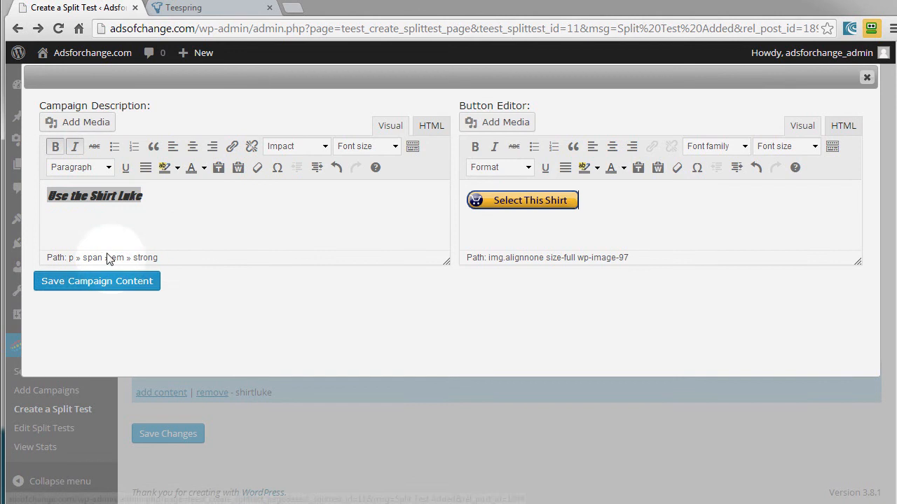
{"action": "left_click", "coordinate": [110, 281]}
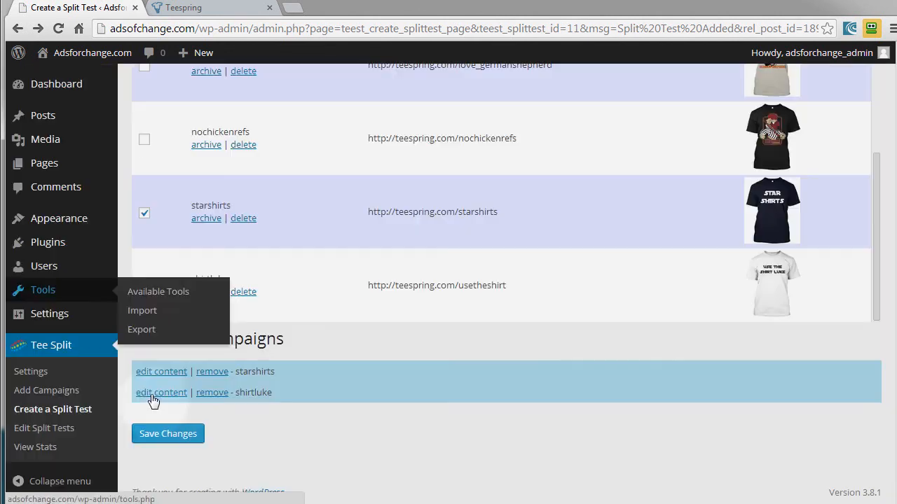
- Save the split test changes and view the starshirts page
{"action": "left_click", "coordinate": [168, 434]}
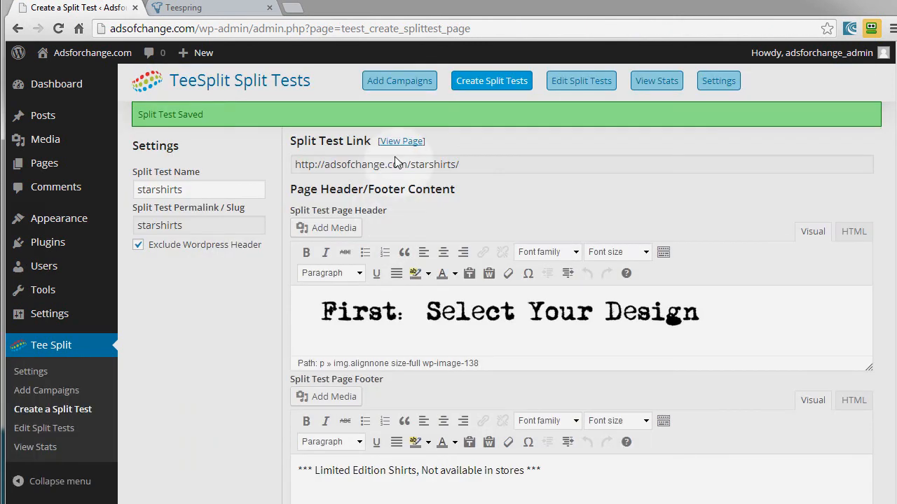
{"action": "left_click", "coordinate": [400, 143]}
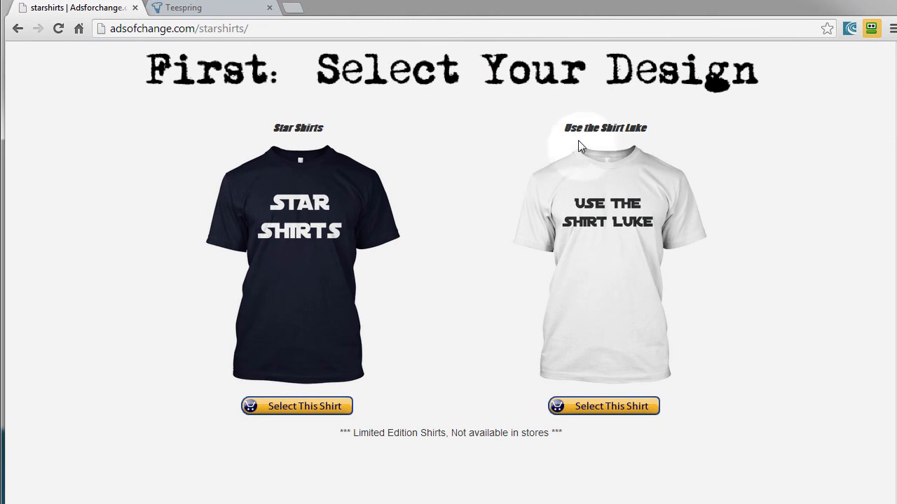
- Return to the split test editor, set the "Use the Shirt Luke" description to 18pt and save the campaign content
{"action": "left_click", "coordinate": [17, 28]}
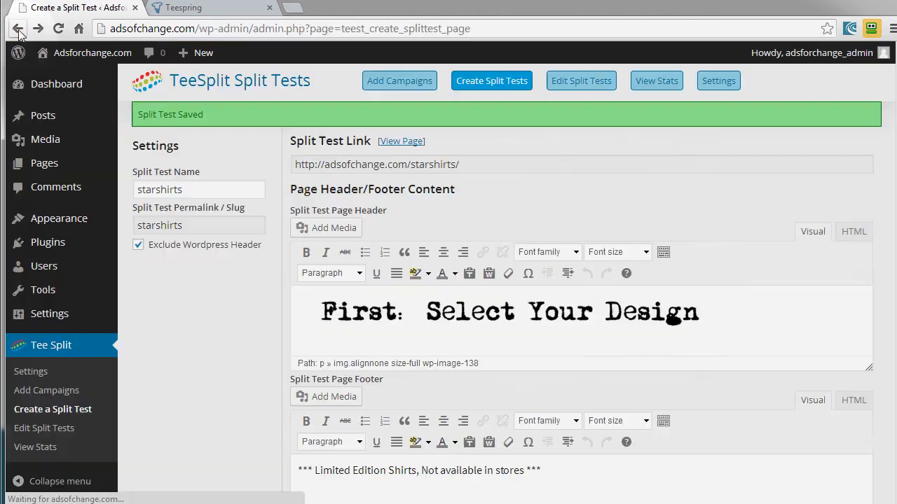
{"action": "scroll", "coordinate": [482, 377], "scroll_direction": "down", "scroll_amount": 5}
{"action": "scroll", "coordinate": [482, 376], "scroll_direction": "down", "scroll_amount": 10}
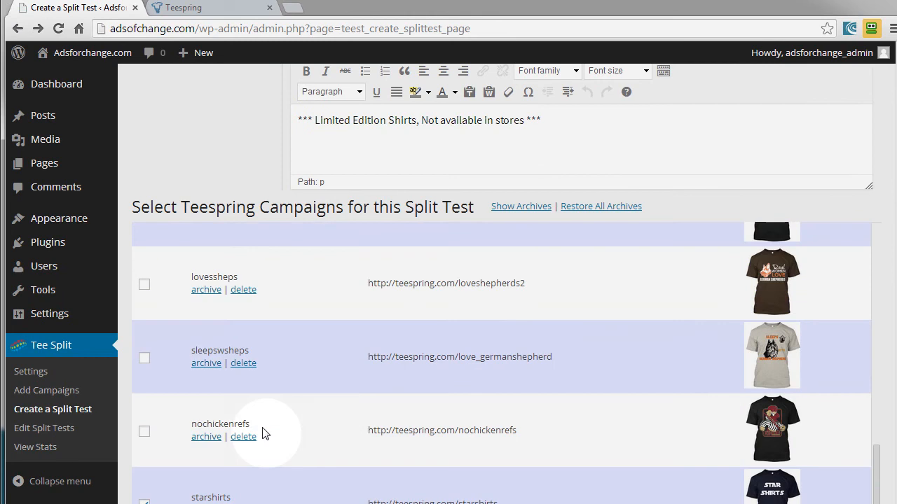
{"action": "left_click", "coordinate": [168, 393]}
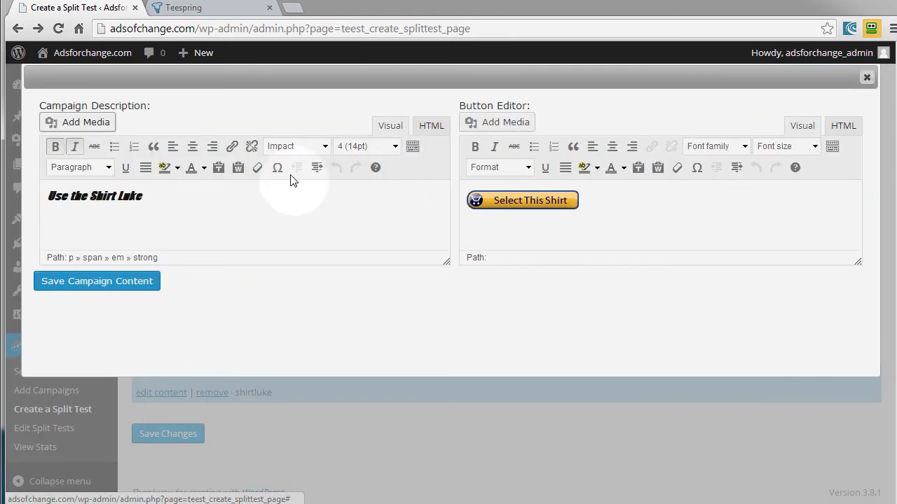
{"action": "left_click_drag", "start_coordinate": [214, 194], "coordinate": [46, 197]}
{"action": "left_click", "coordinate": [395, 148]}
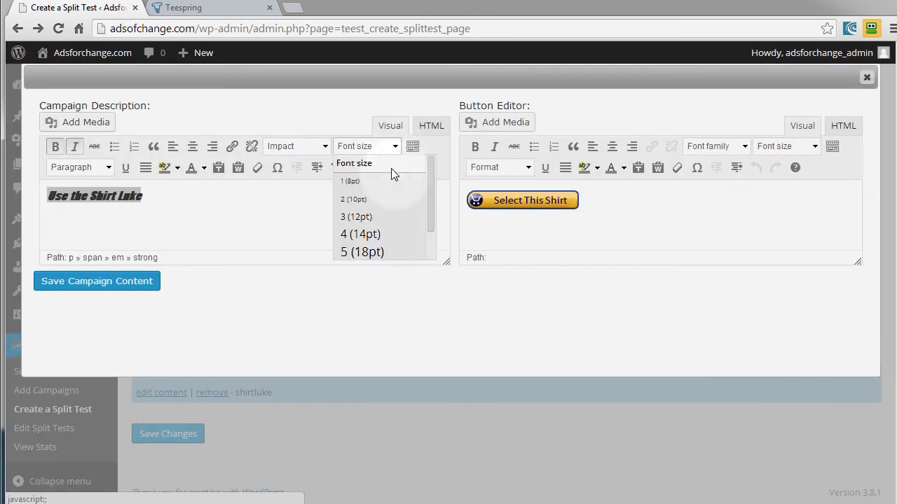
{"action": "left_click", "coordinate": [367, 253]}
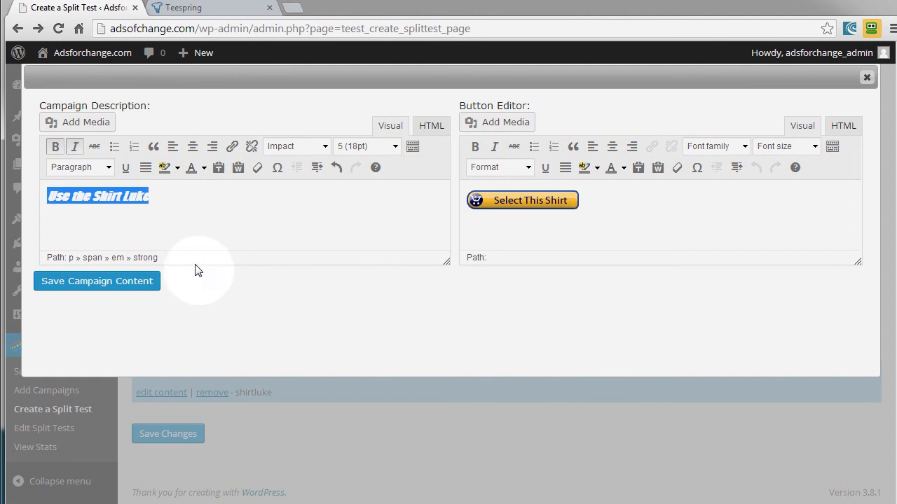
{"action": "left_click", "coordinate": [138, 283]}
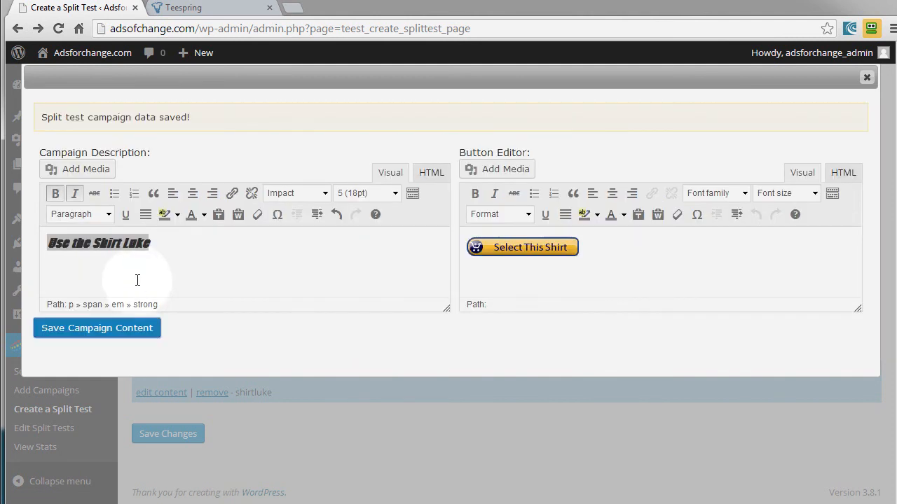
- Set the "Star Shirts" description of the starshirts campaign to 5 (18pt) and save the campaign content
{"action": "left_click", "coordinate": [161, 314]}
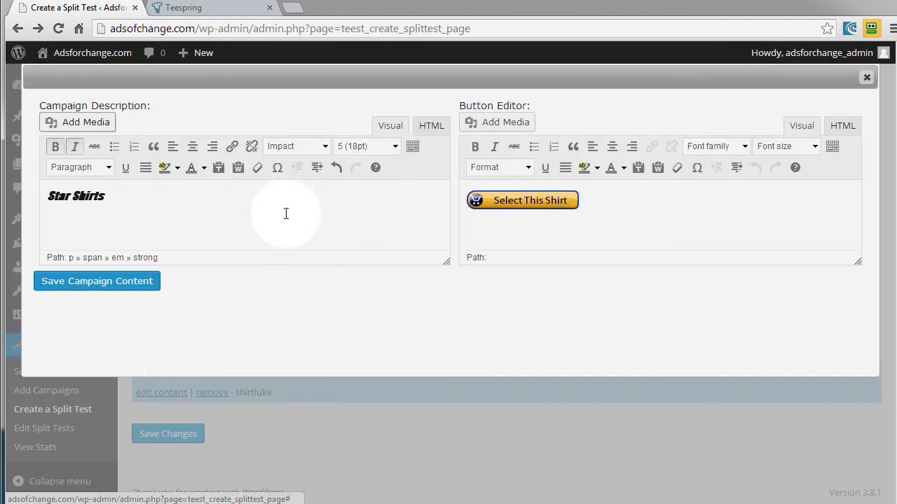
{"action": "left_click_drag", "start_coordinate": [136, 196], "coordinate": [30, 197]}
{"action": "left_click", "coordinate": [394, 148]}
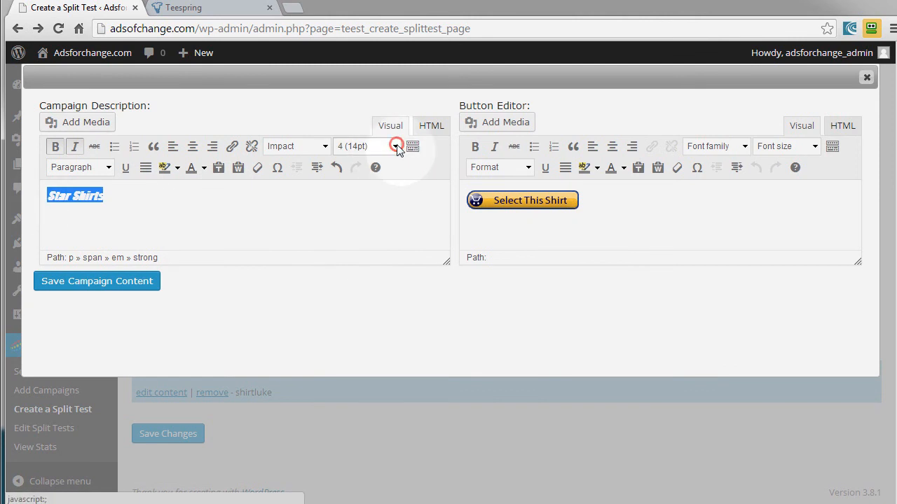
{"action": "left_click", "coordinate": [368, 250]}
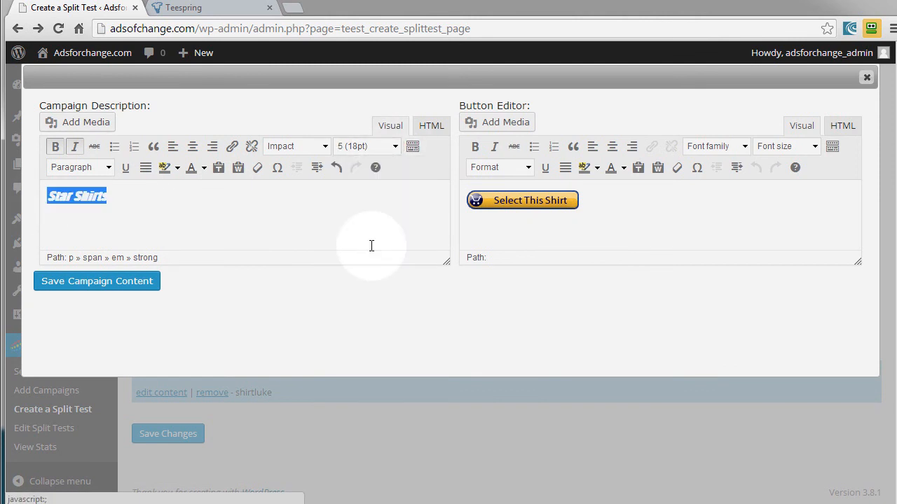
{"action": "left_click", "coordinate": [128, 281]}
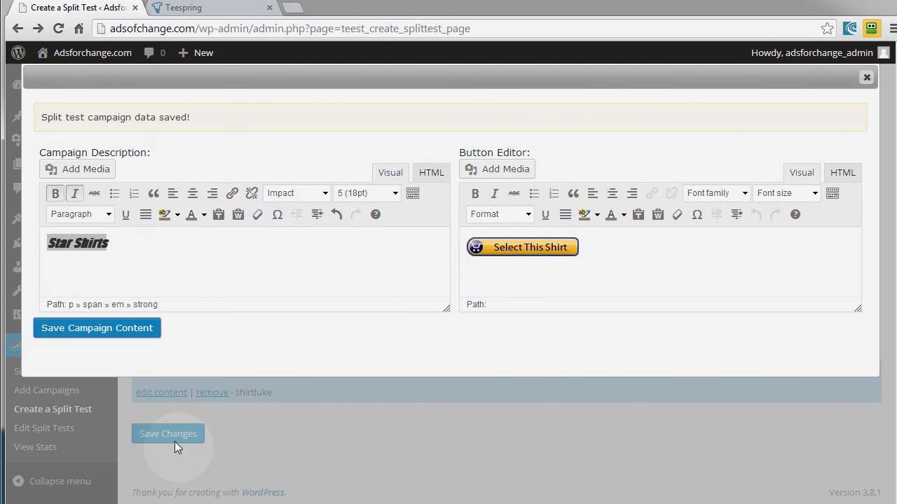
- Save the split test with the resized descriptions and view its public page
{"action": "left_click", "coordinate": [174, 442]}
{"action": "left_click", "coordinate": [176, 442]}
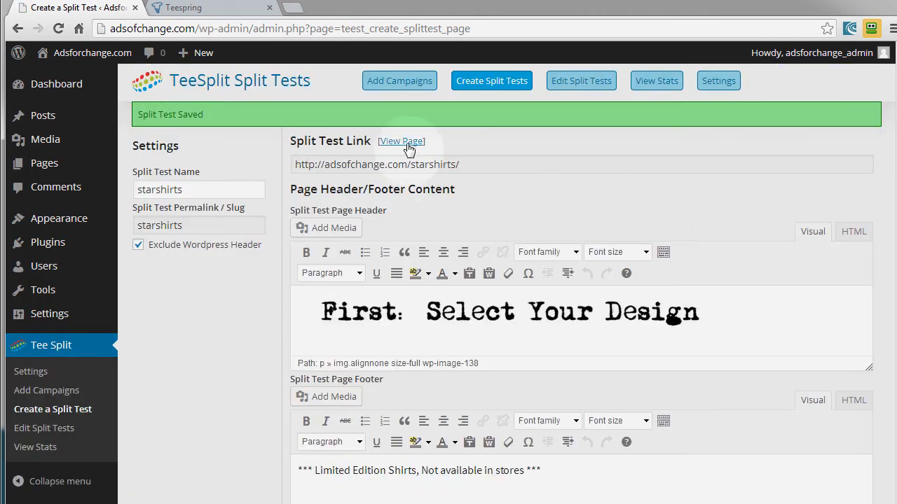
{"action": "left_click", "coordinate": [406, 142]}
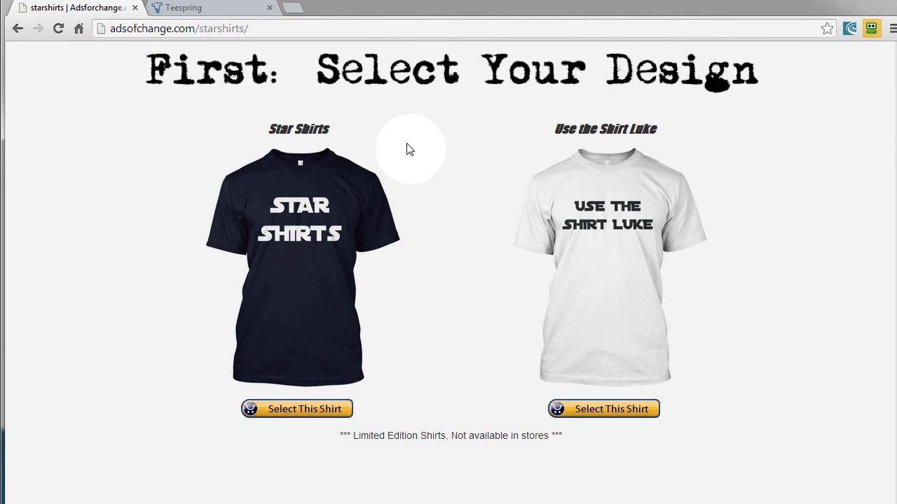
- Test both shirt links by opening each one's Teespring campaign page, and return to the split test editor
{"action": "left_click", "coordinate": [299, 225]}
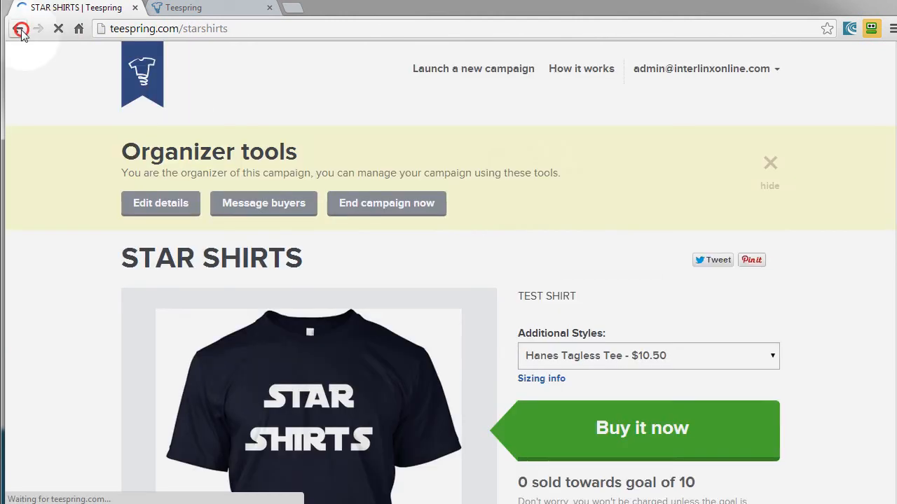
{"action": "left_click", "coordinate": [18, 29]}
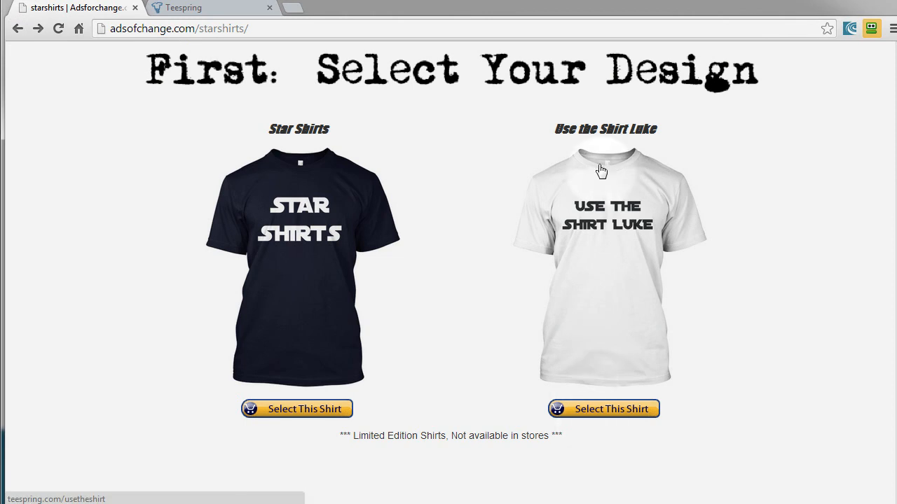
{"action": "left_click", "coordinate": [607, 195]}
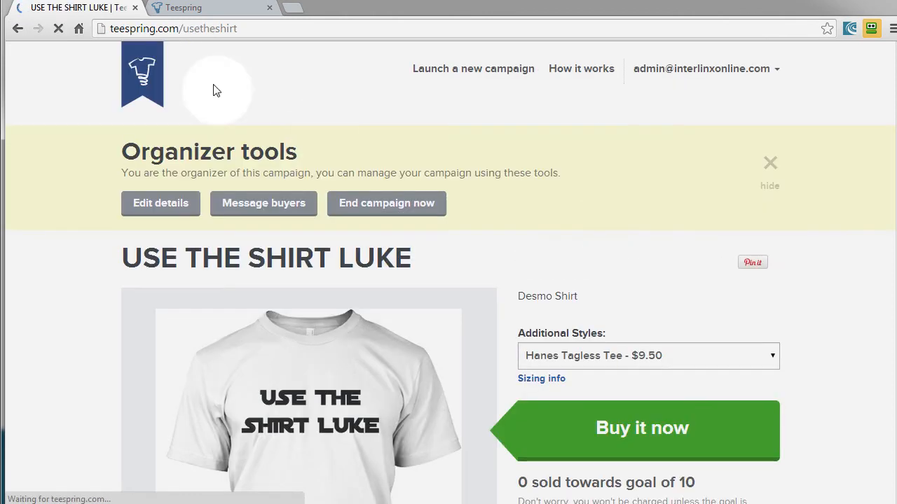
{"action": "left_click", "coordinate": [18, 28]}
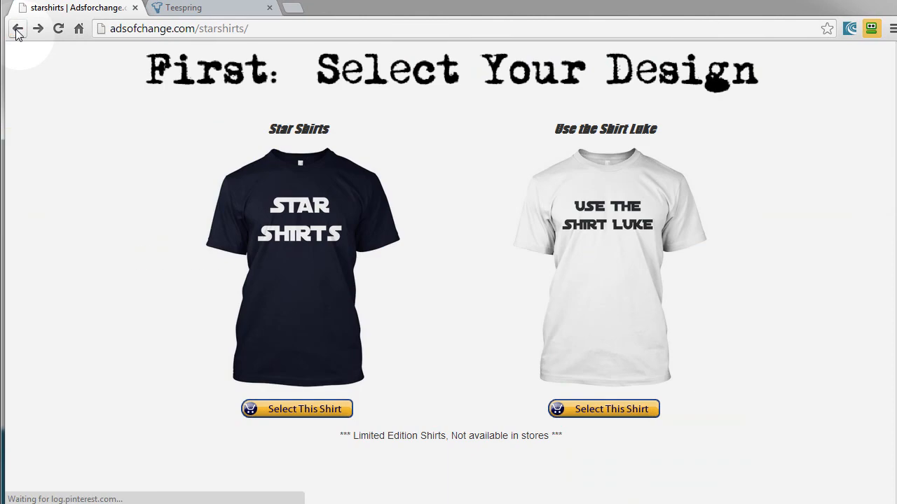
{"action": "left_click", "coordinate": [17, 29]}
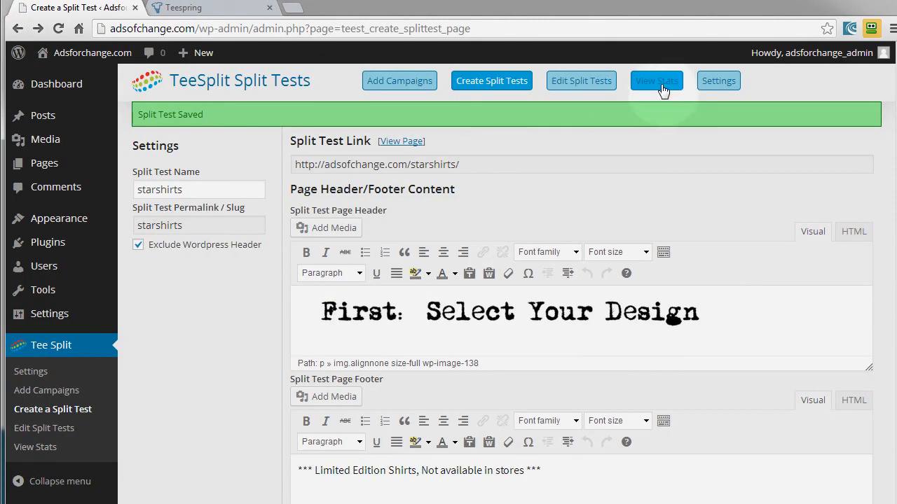
- Search the split test stats for "sta", view the starshirts page from its entry, and close it and the Teespring page
{"action": "left_click", "coordinate": [656, 81]}
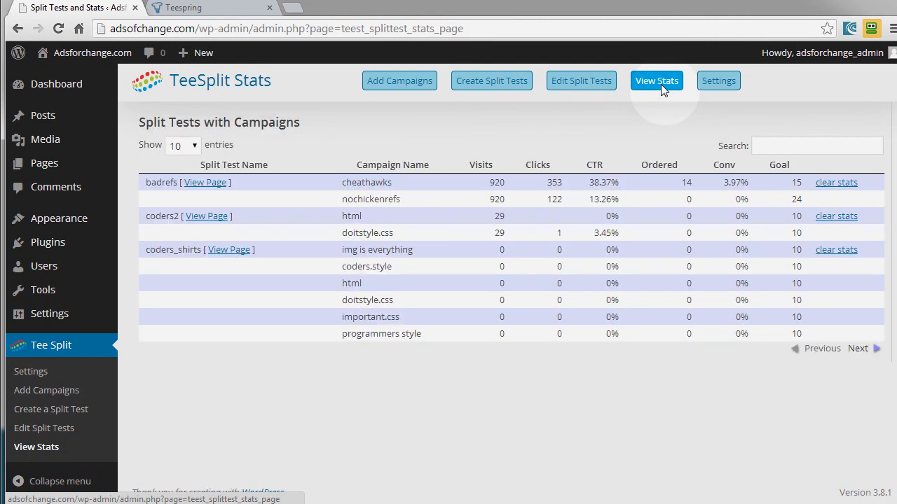
{"action": "left_click", "coordinate": [764, 144]}
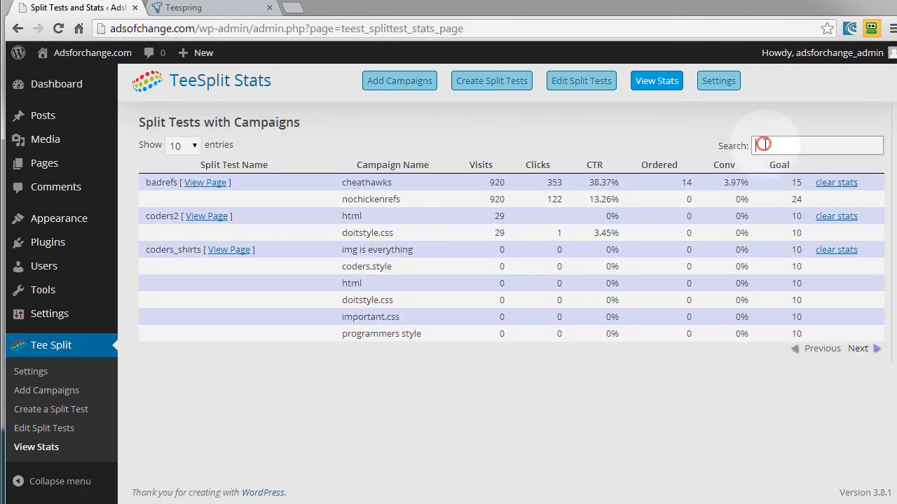
{"action": "type", "text": "sta"}
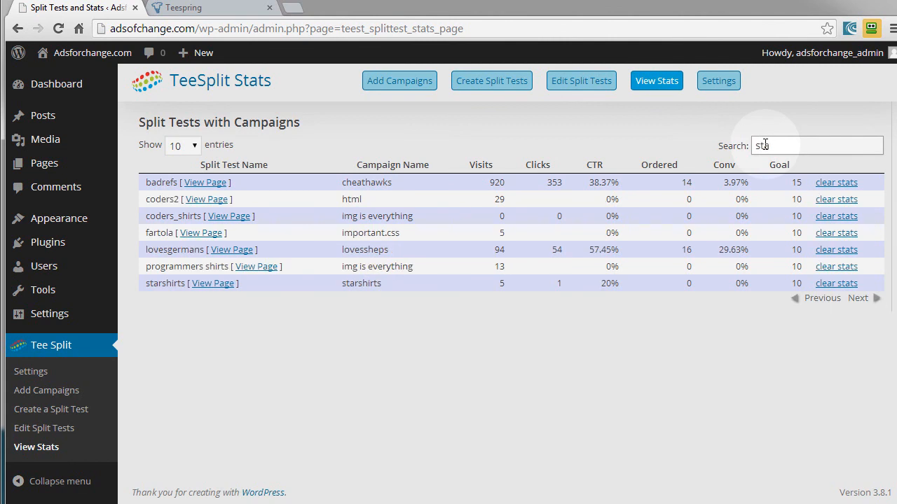
{"action": "left_click", "coordinate": [210, 287]}
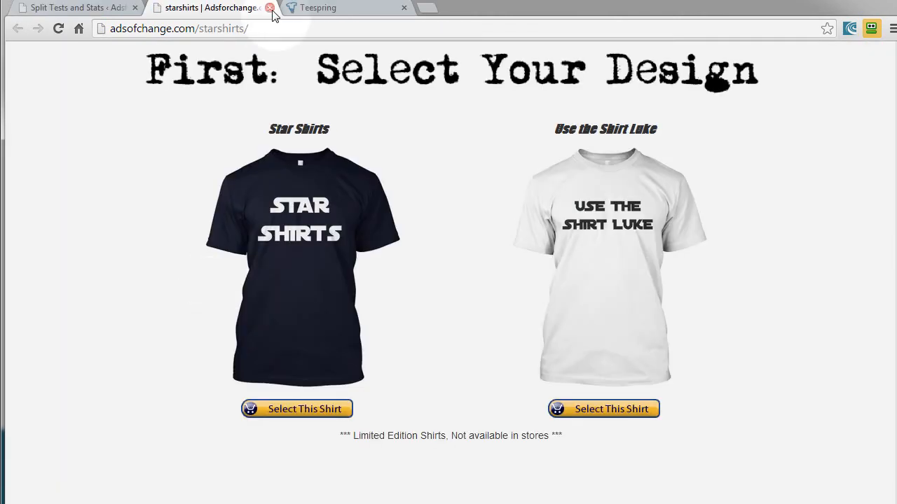
{"action": "left_click", "coordinate": [271, 8]}
{"action": "left_click", "coordinate": [270, 9]}
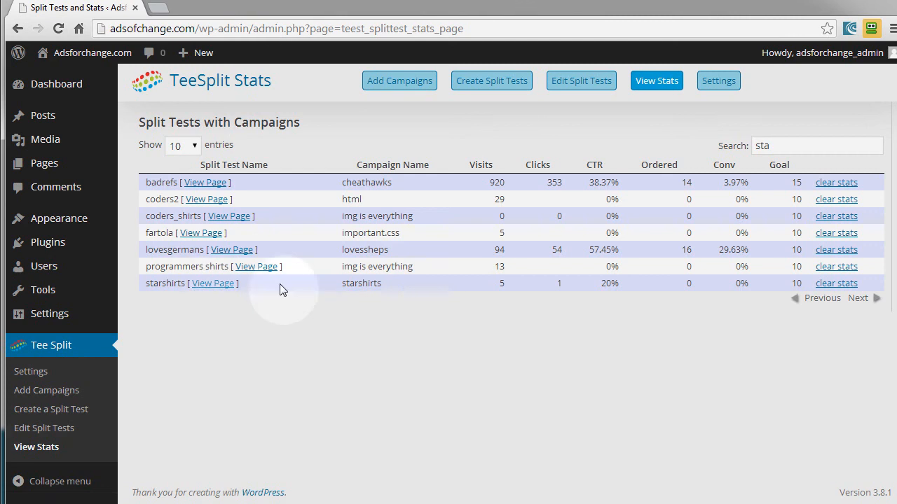
- Clear the stats of the starshirts split test and check its campaign rows in the stats table
{"action": "left_click", "coordinate": [831, 284]}
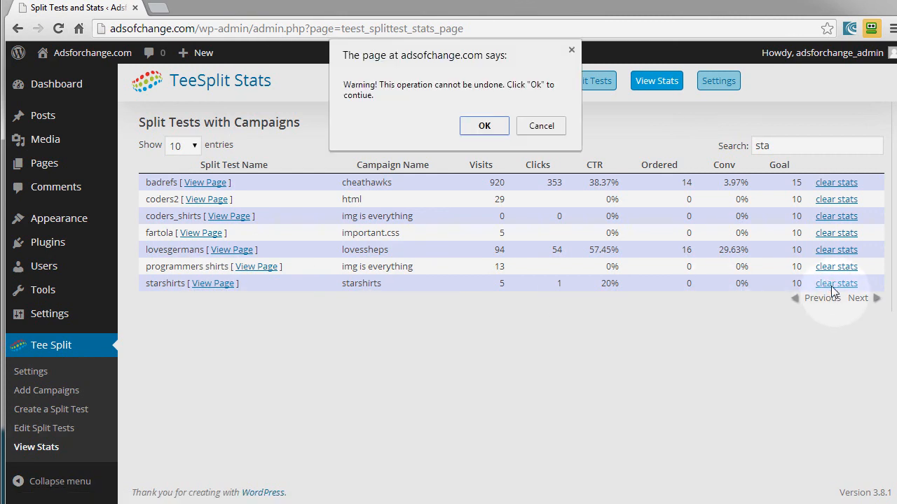
{"action": "left_click", "coordinate": [494, 131]}
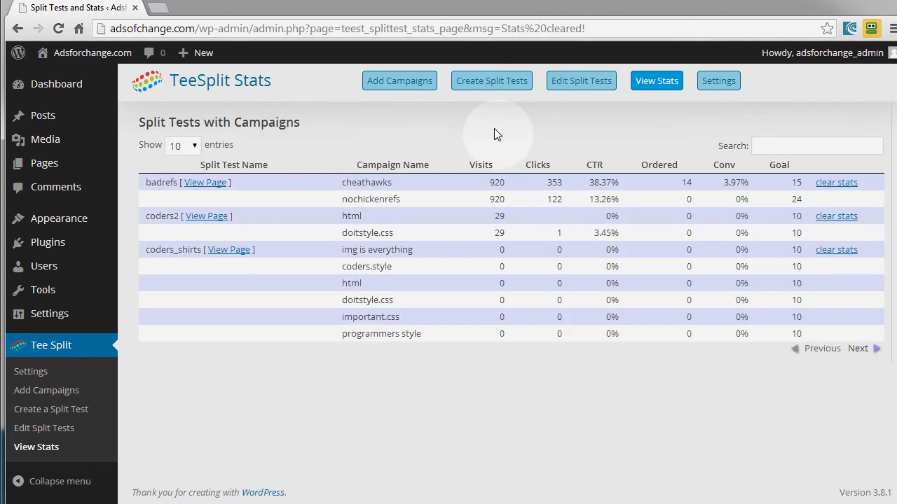
{"action": "left_click", "coordinate": [872, 350]}
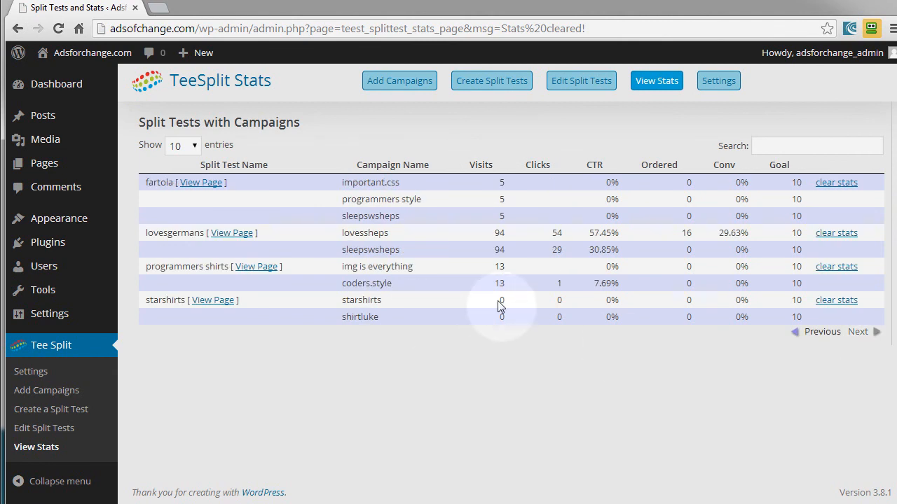
{"action": "left_click_drag", "start_coordinate": [498, 301], "coordinate": [654, 320]}
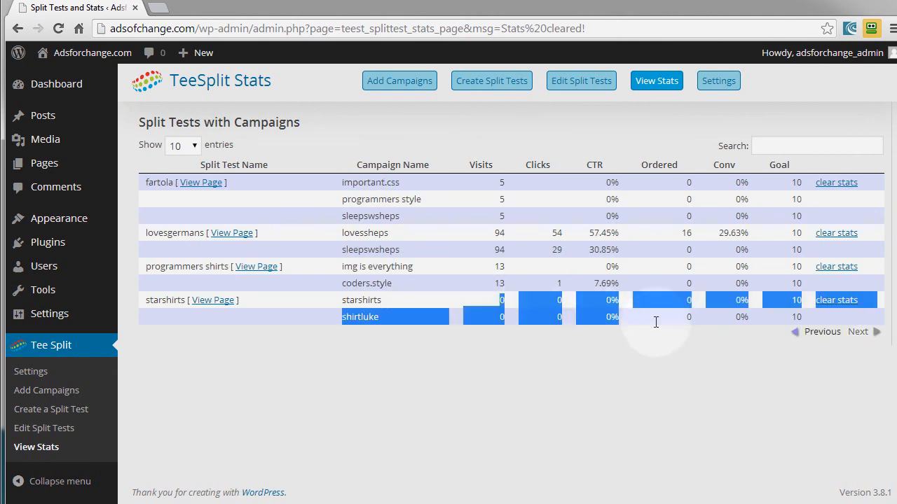
{"action": "left_click", "coordinate": [346, 374]}
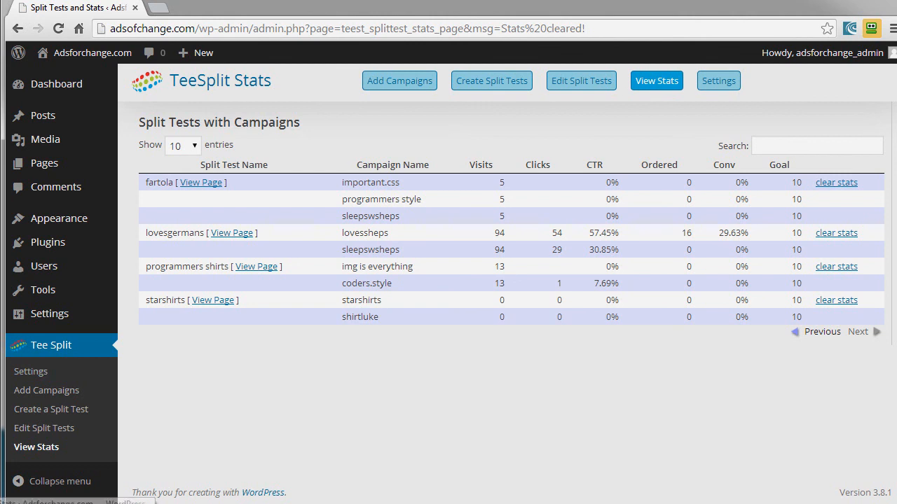
- Copy the starshirts split test page's link address and open it in a new browser tab
{"action": "left_click", "coordinate": [222, 306]}
{"action": "right_click", "coordinate": [222, 306]}
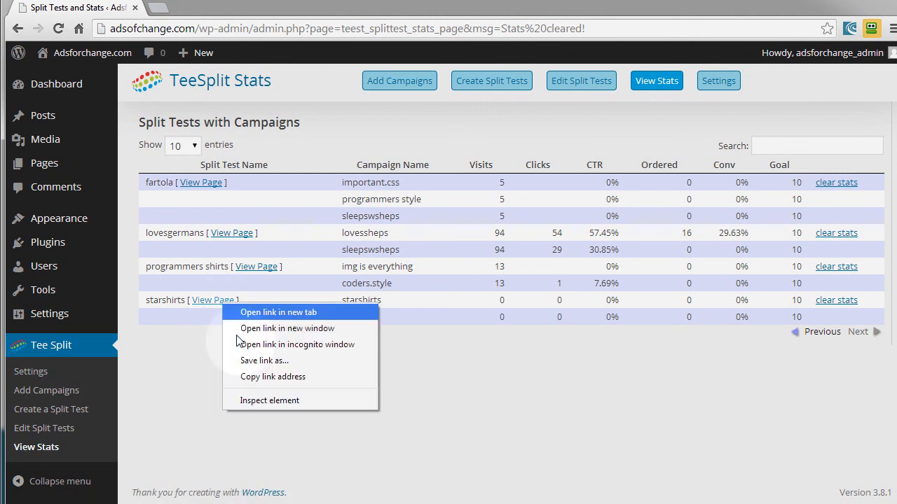
{"action": "left_click", "coordinate": [248, 376]}
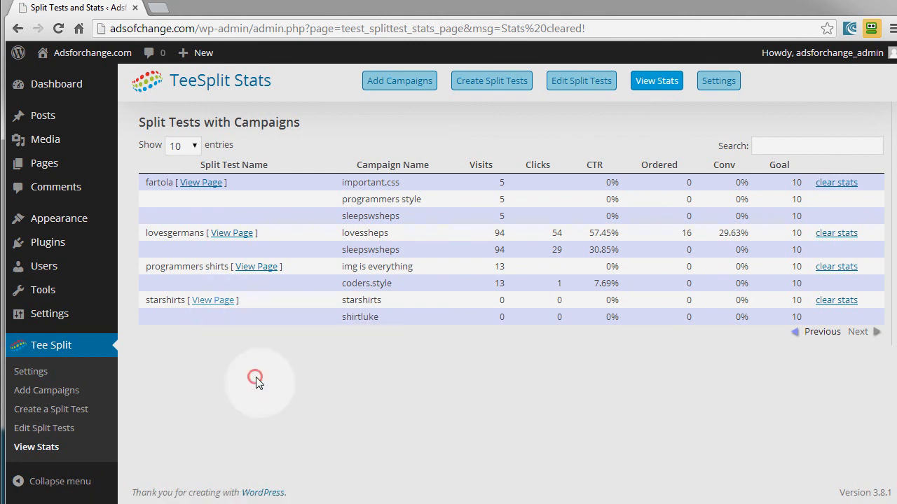
{"action": "left_click", "coordinate": [160, 8]}
{"action": "key", "text": "ctrl+v"}
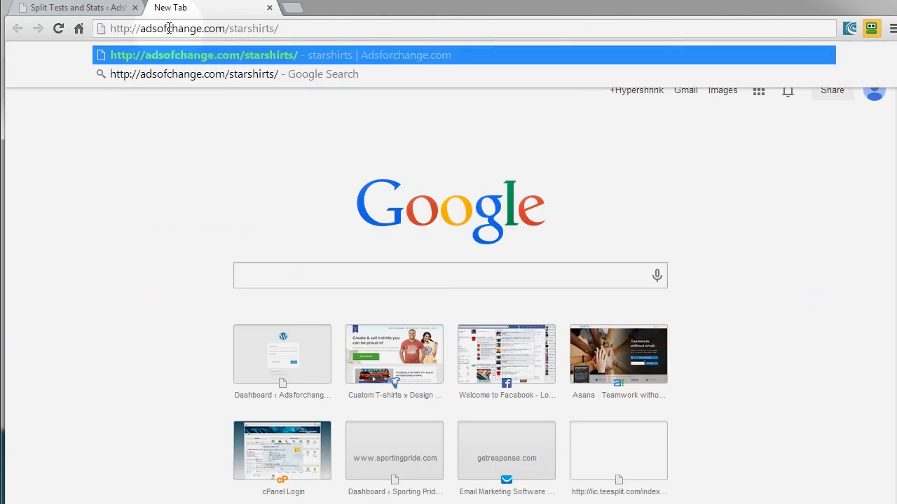
{"action": "key", "text": "Return"}
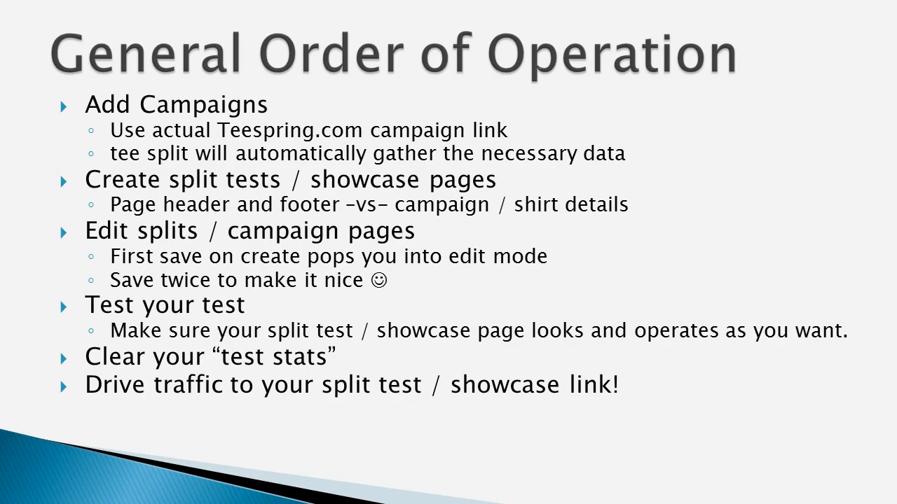
{"action": "key", "text": "Right"}
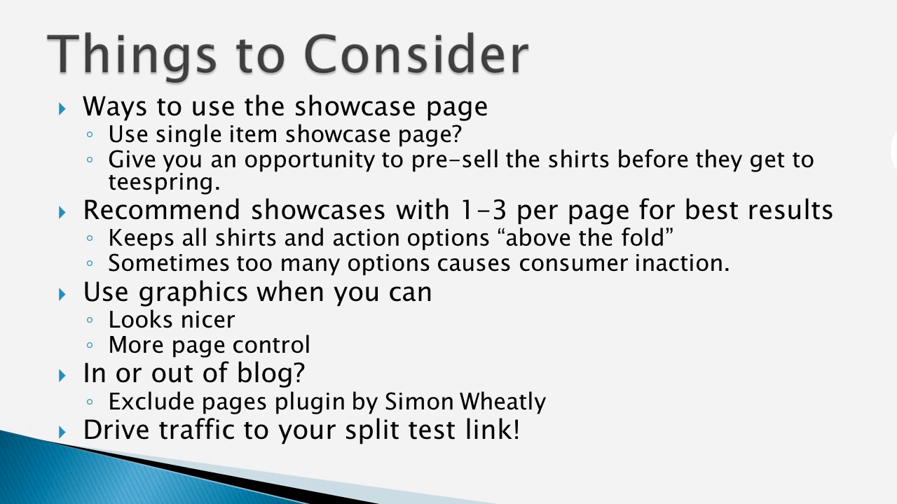